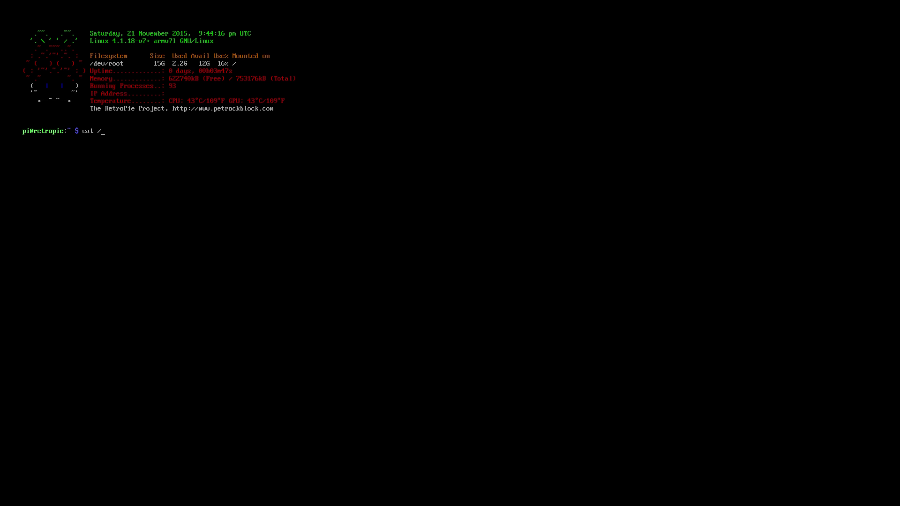
- At the pi@retropie prompt, enter the command cat /sys/devices/system/cpu/cpu0/cpufreq
text(at /sys/device)
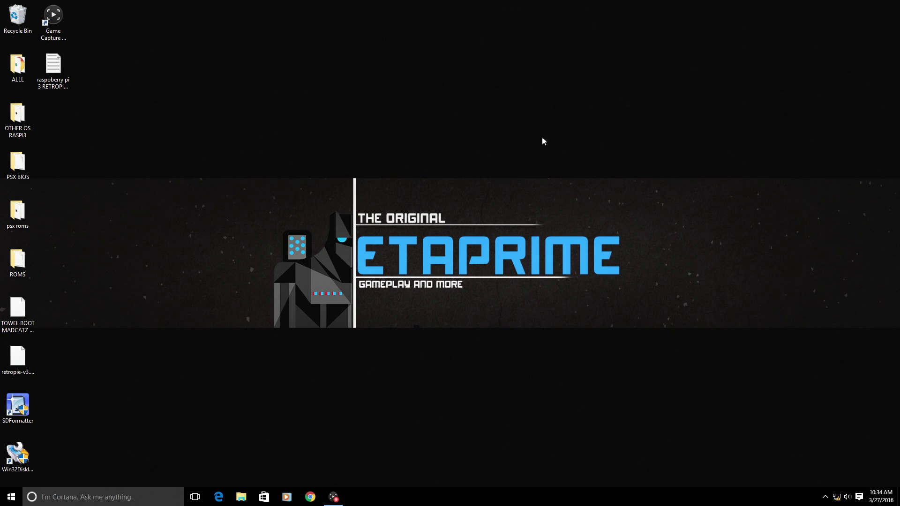
- Show the boot (E:) drive in File Explorer, snapped right, and bring up config's context menu
click(242, 497)
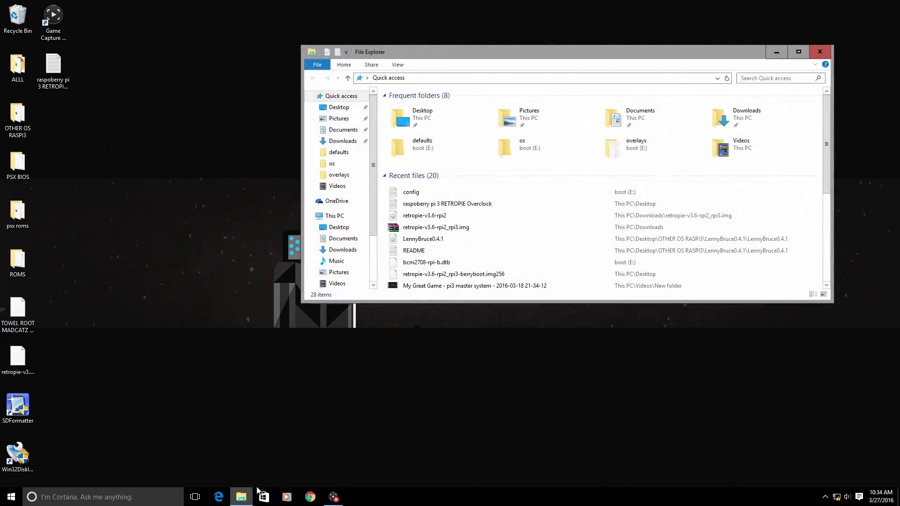
scroll(373, 240, down, 3)
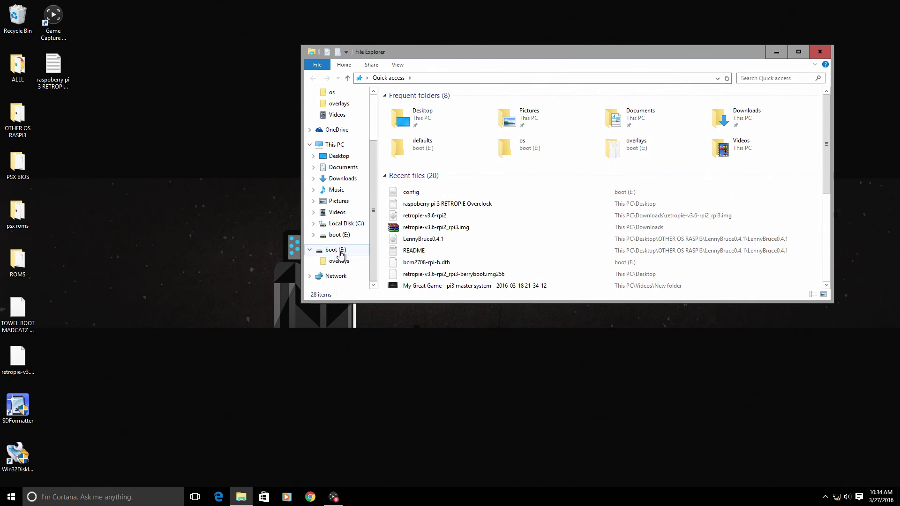
click(335, 250)
drag(528, 52, 899, 84)
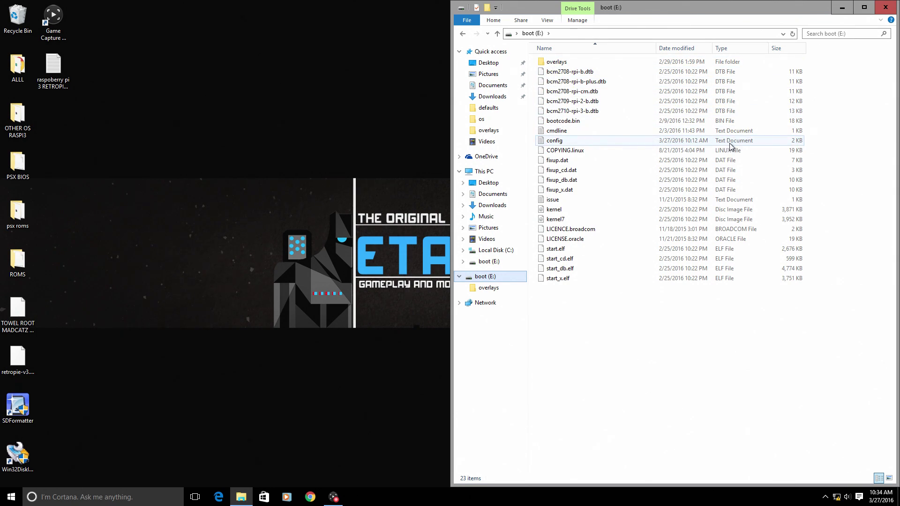
right_click(553, 141)
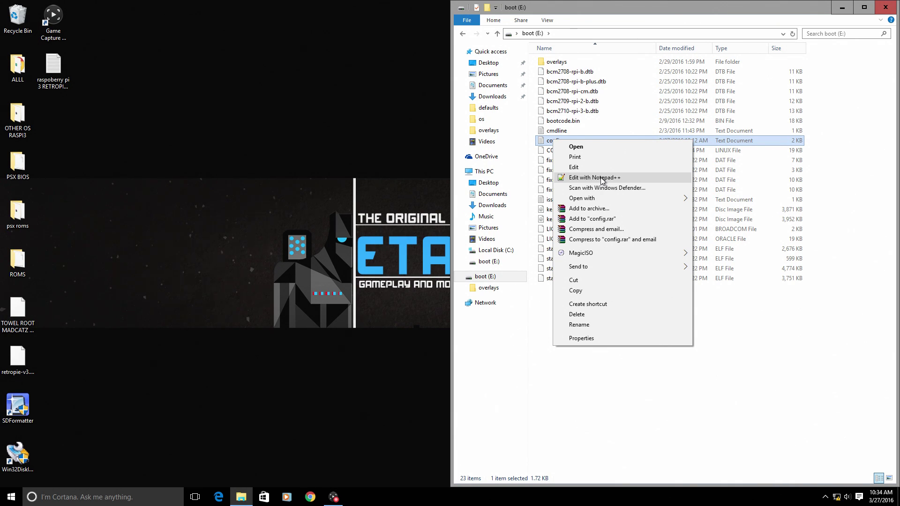
- Open config.txt in Notepad++ on the right half of the screen, dismissing Snap Assist
click(600, 177)
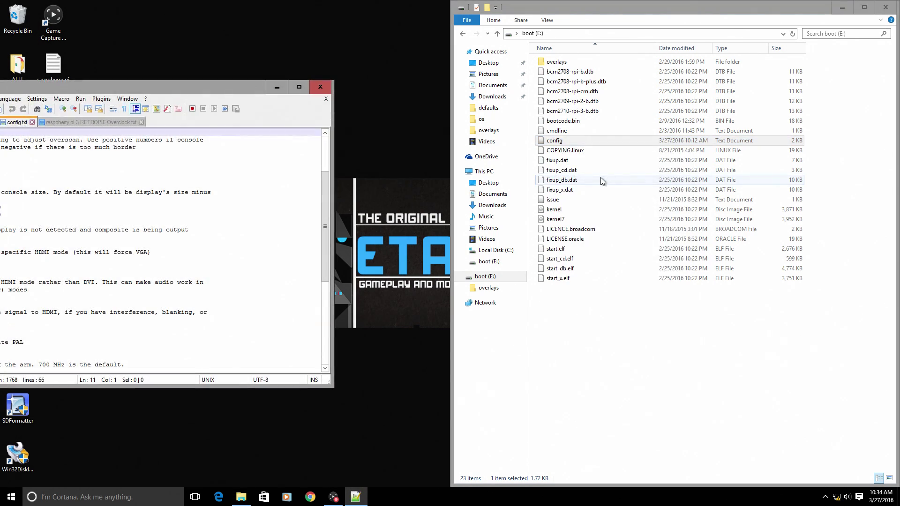
drag(215, 86, 899, 84)
click(312, 145)
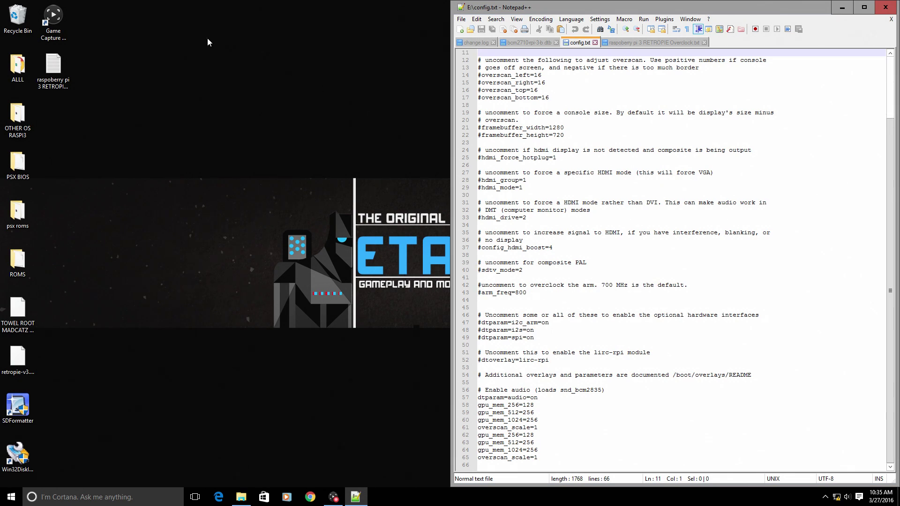
- Open the desktop overclock notes file in Notepad and snap it to the left half
double_click(55, 66)
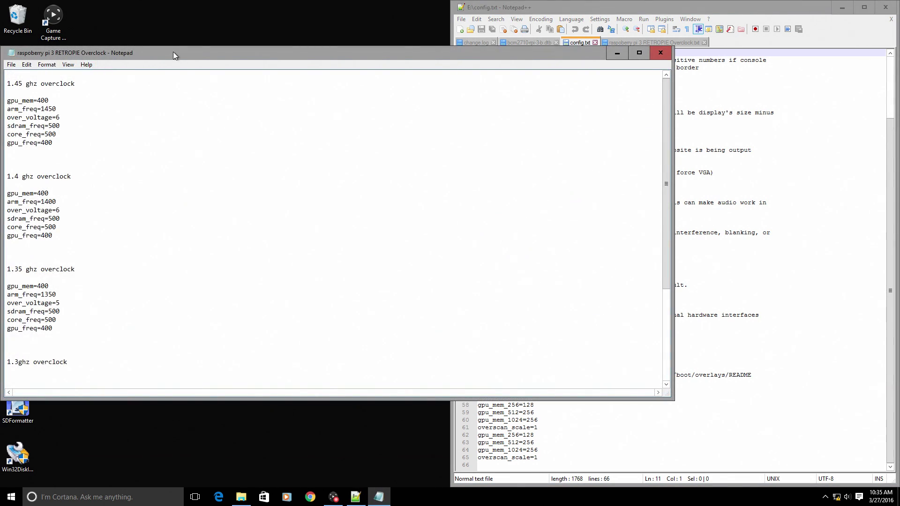
drag(173, 52, 1, 14)
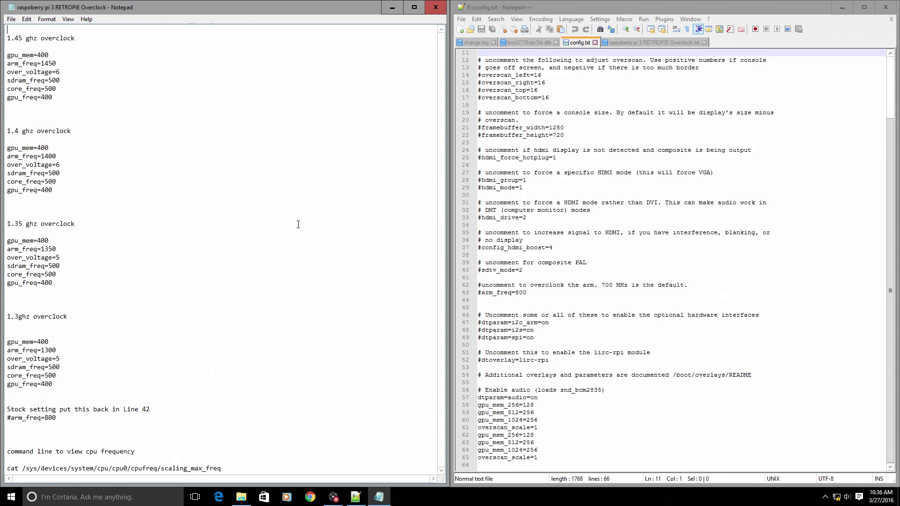
- Copy config from boot (E:) as a backup onto the desktop, then snap the notes left
click(241, 497)
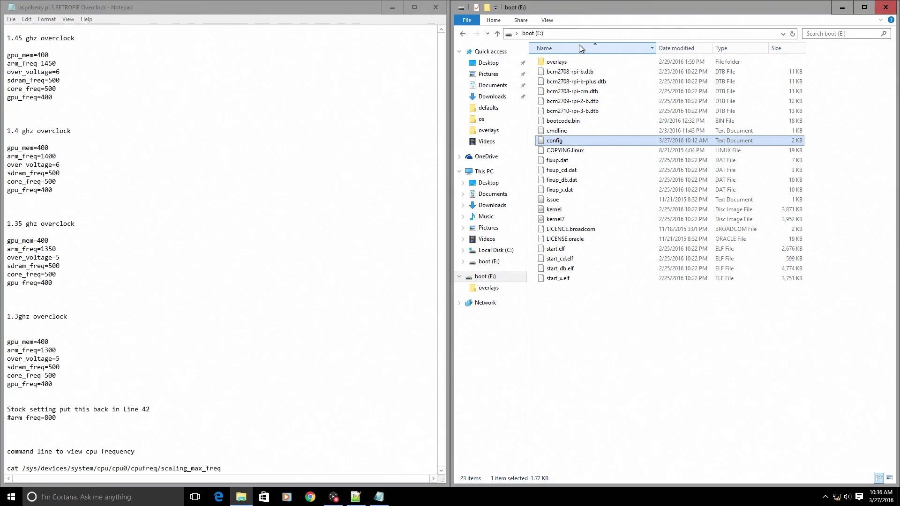
right_click(554, 142)
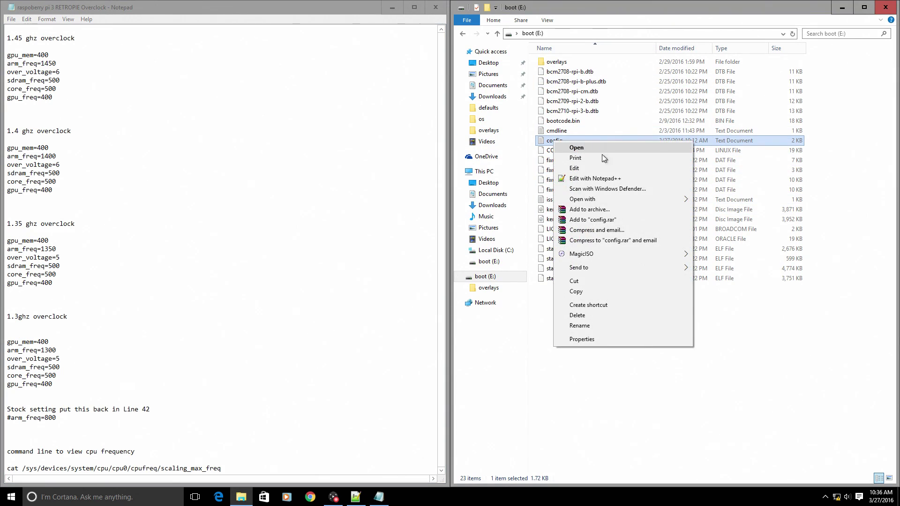
click(592, 291)
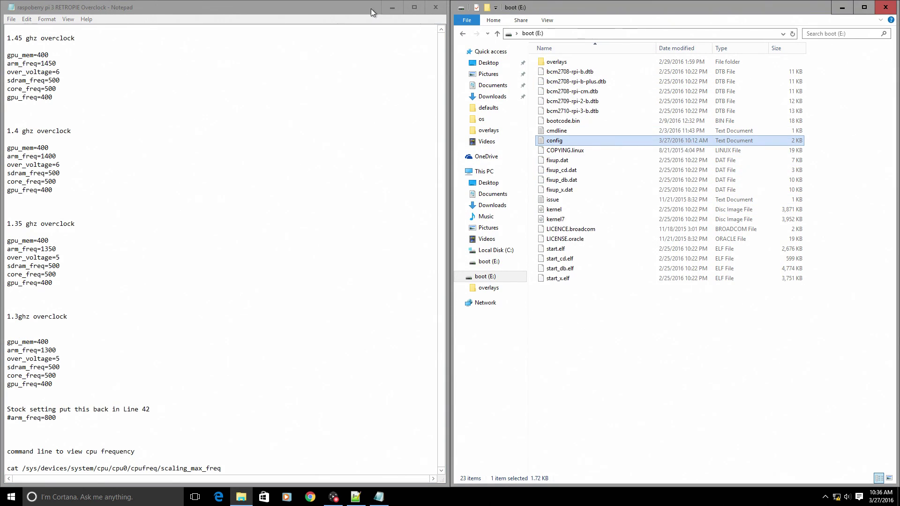
drag(372, 12, 420, 189)
right_click(343, 101)
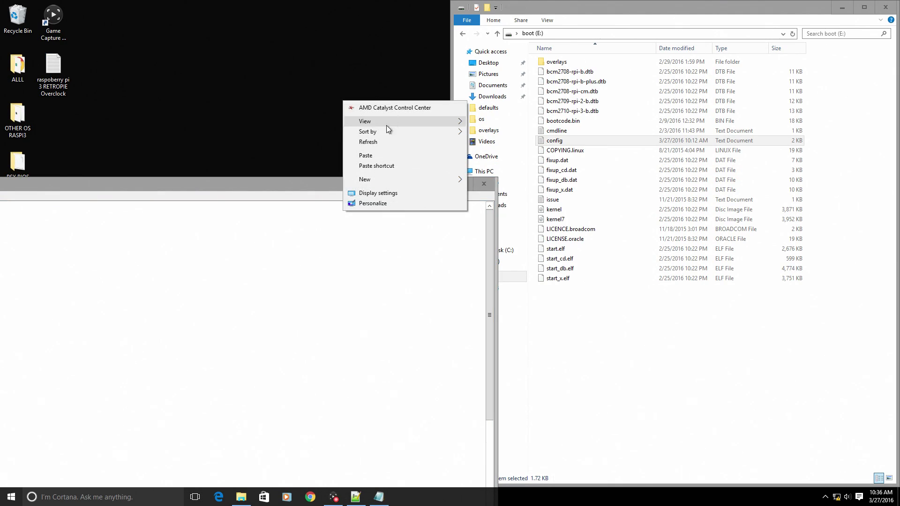
click(382, 156)
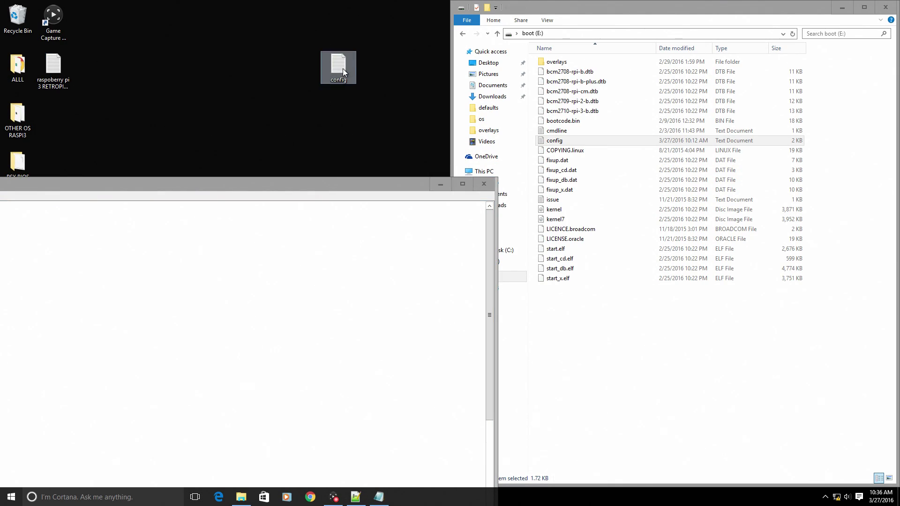
drag(397, 188, 2, 94)
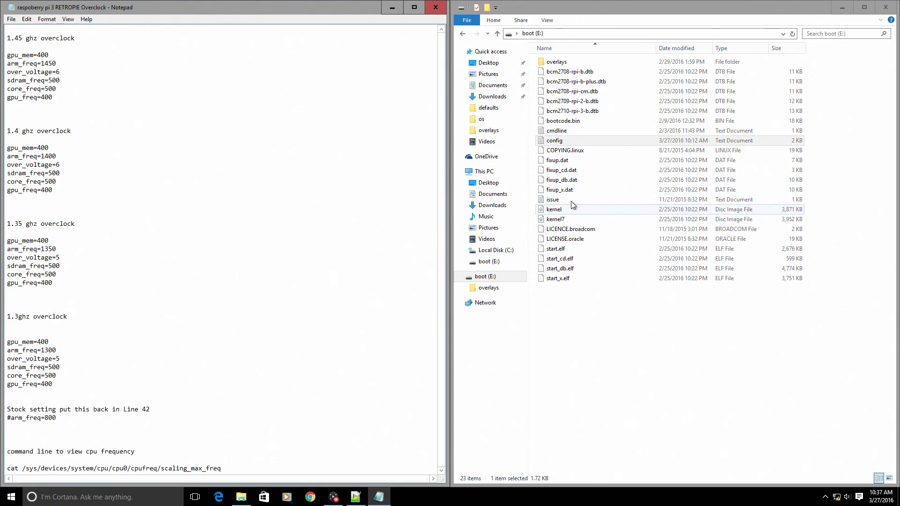
- Open config.txt in Notepad++ and copy the six-line 1.4 GHz block from the notes
double_click(554, 141)
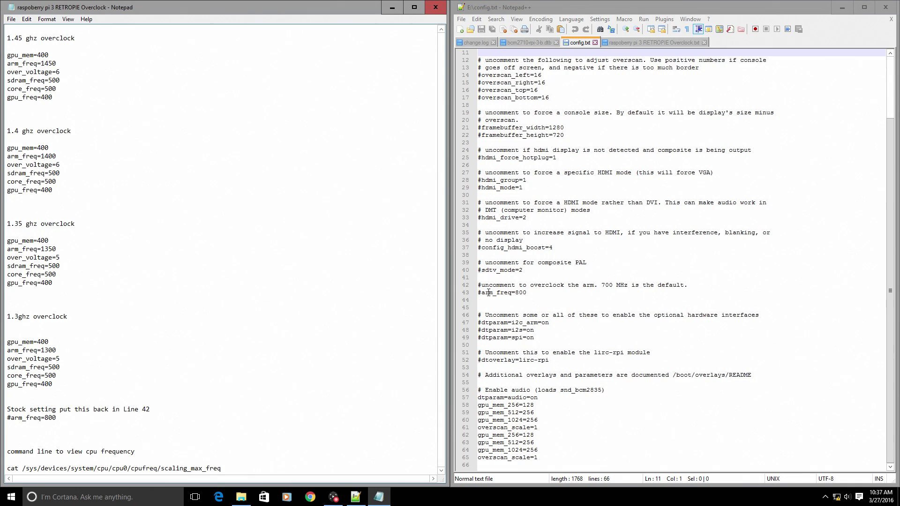
drag(526, 293, 474, 293)
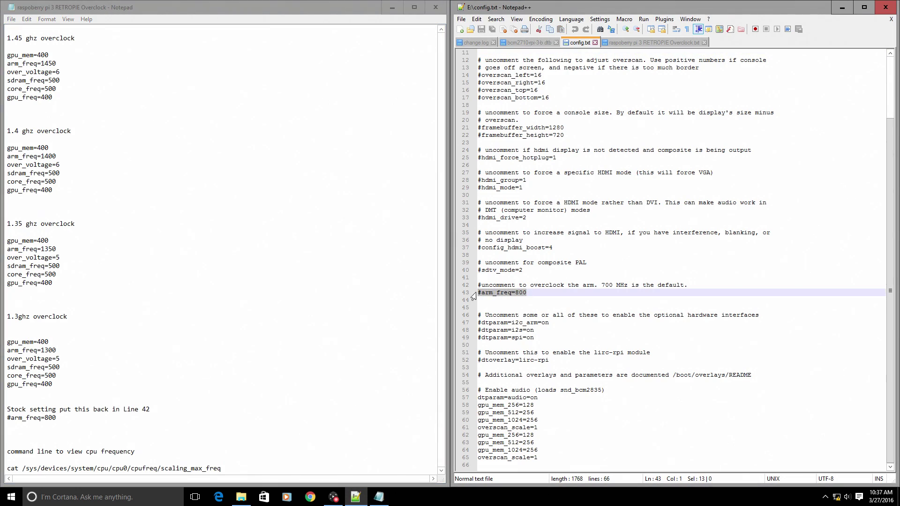
click(7, 149)
drag(8, 149, 65, 190)
right_click(42, 173)
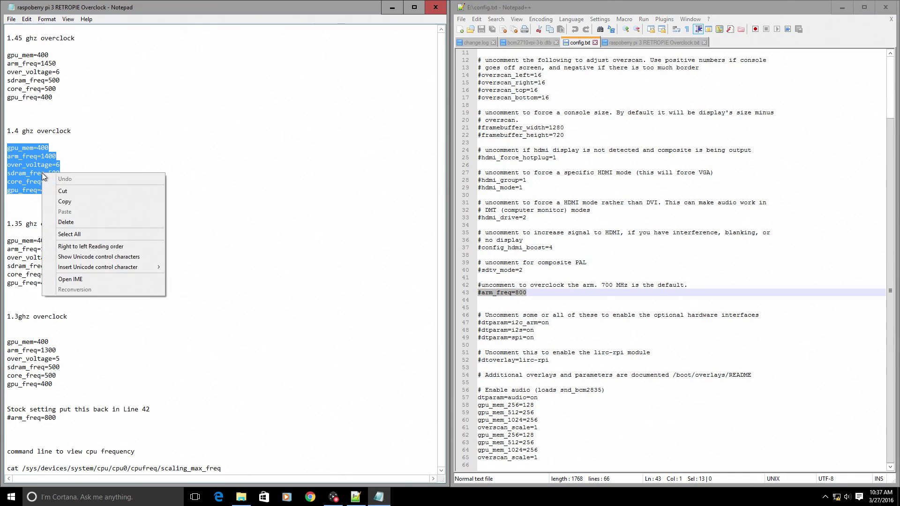
click(75, 200)
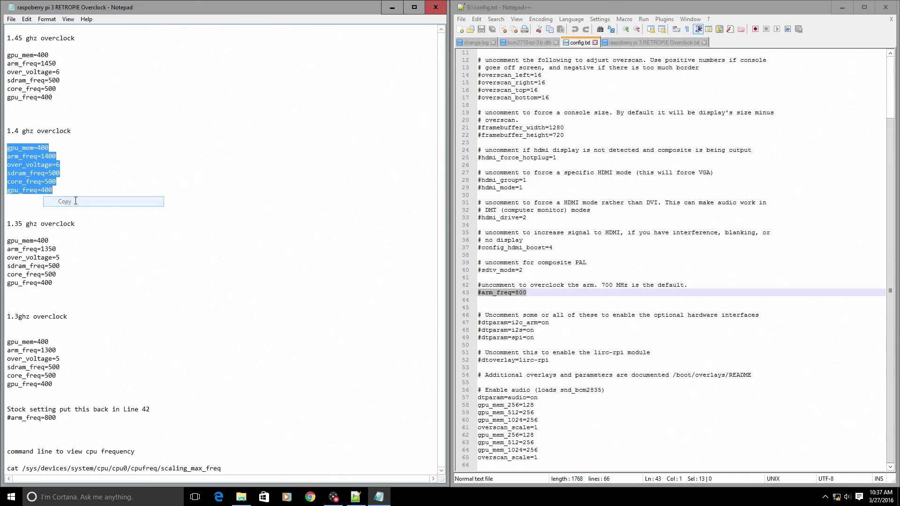
- Delete the #arm_freq=800 text on line 43 of config.txt
right_click(480, 294)
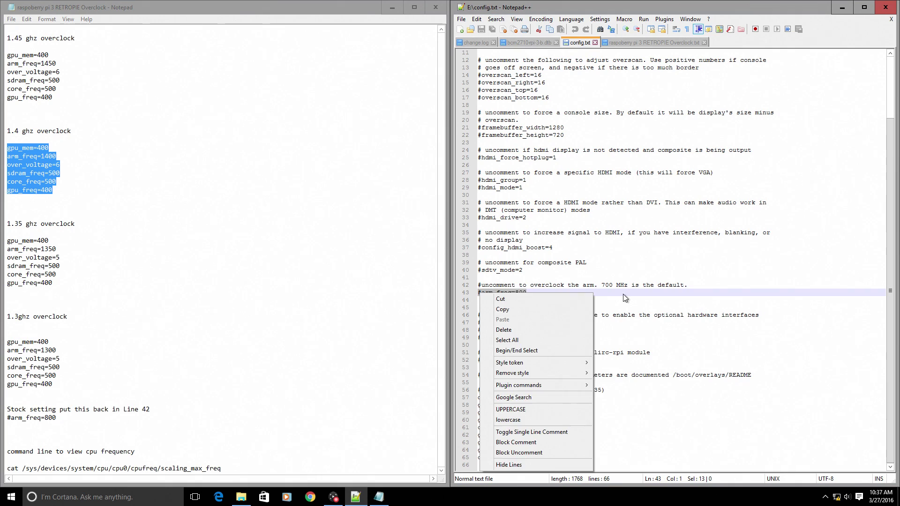
click(610, 293)
mouse_move(469, 294)
mouse_down()
mouse_move(468, 286)
mouse_move(469, 298)
mouse_up()
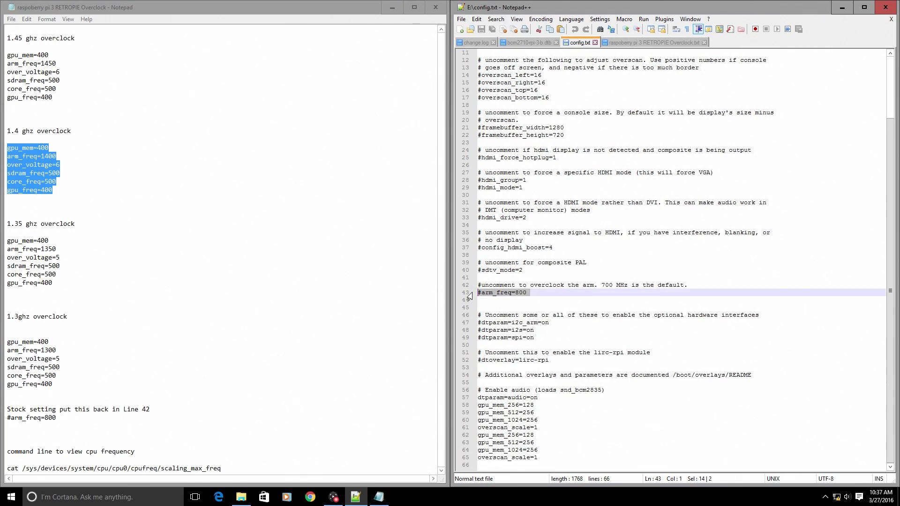
key(Delete)
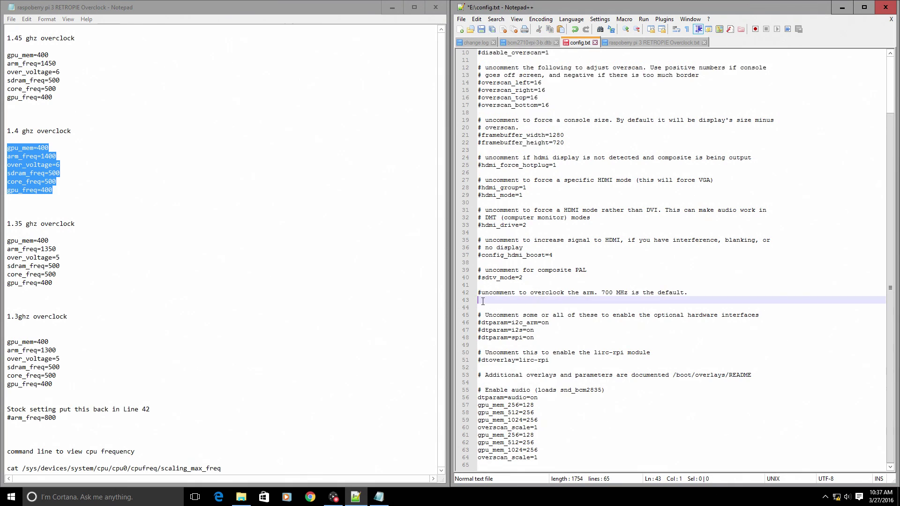
- Paste the 1.4 GHz block at line 43, save config.txt, and close Notepad and Notepad++
right_click(479, 304)
click(502, 328)
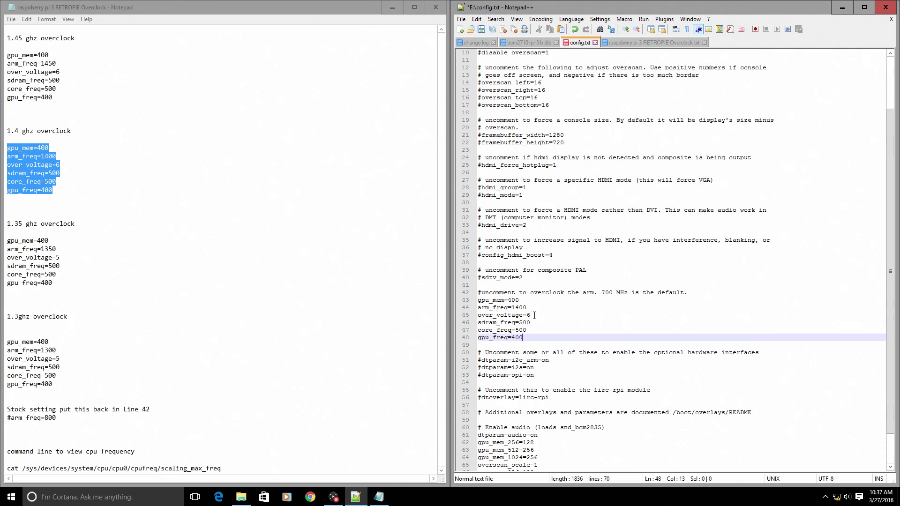
click(463, 19)
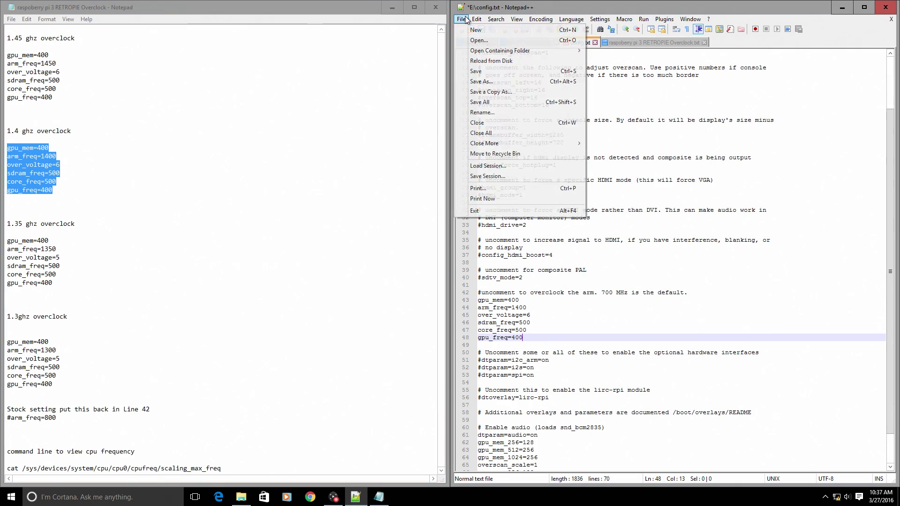
click(480, 71)
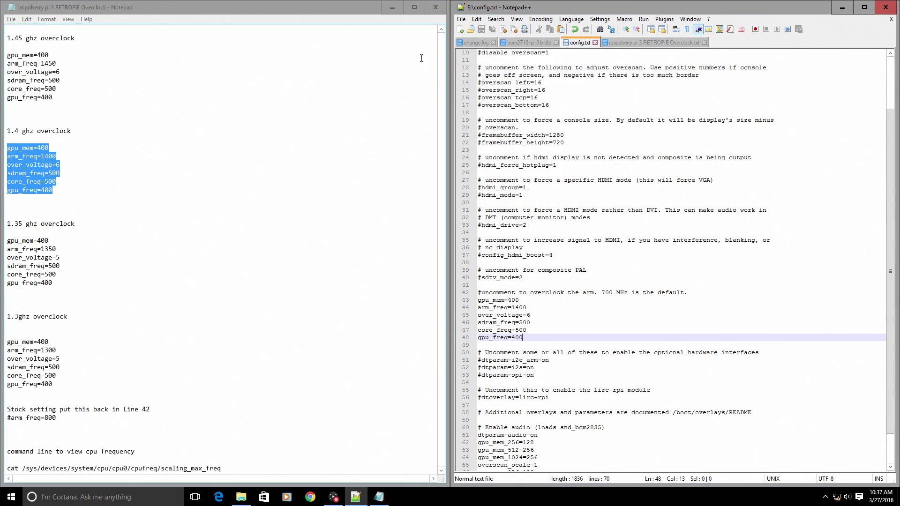
click(435, 7)
click(894, 7)
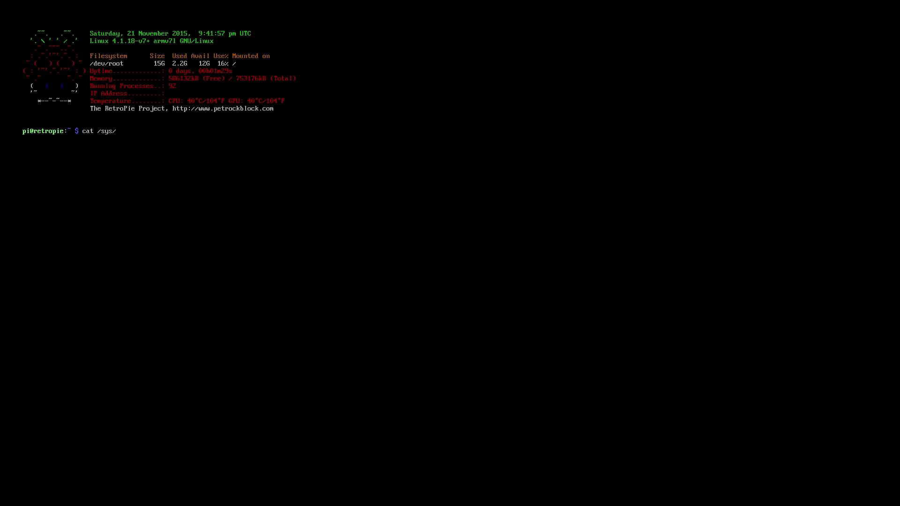
- Extend the command at the RetroPie prompt to cat /sys/devices/syste
text(/dev)
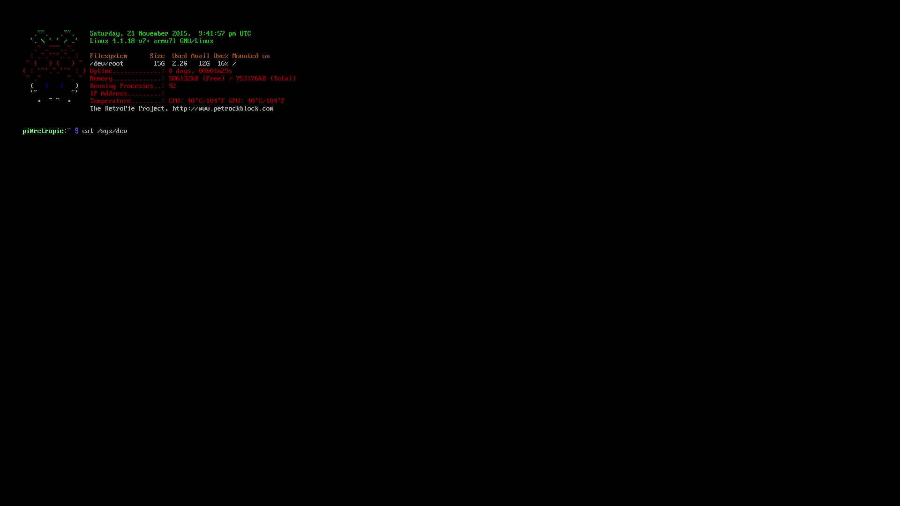